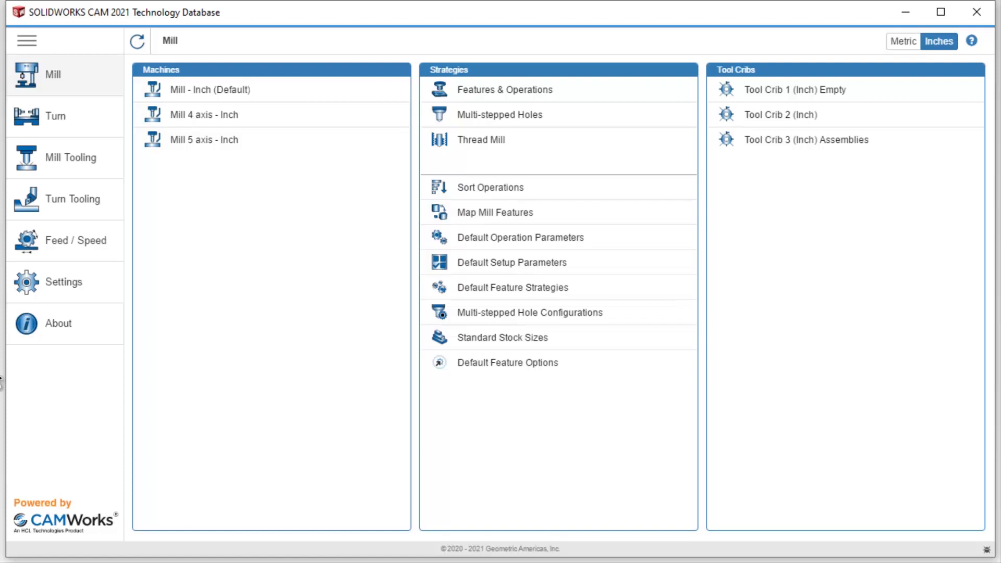
Show the Flat End Mill cutters under Mill Tooling and scroll through their diameters and shanks.
click(60, 167)
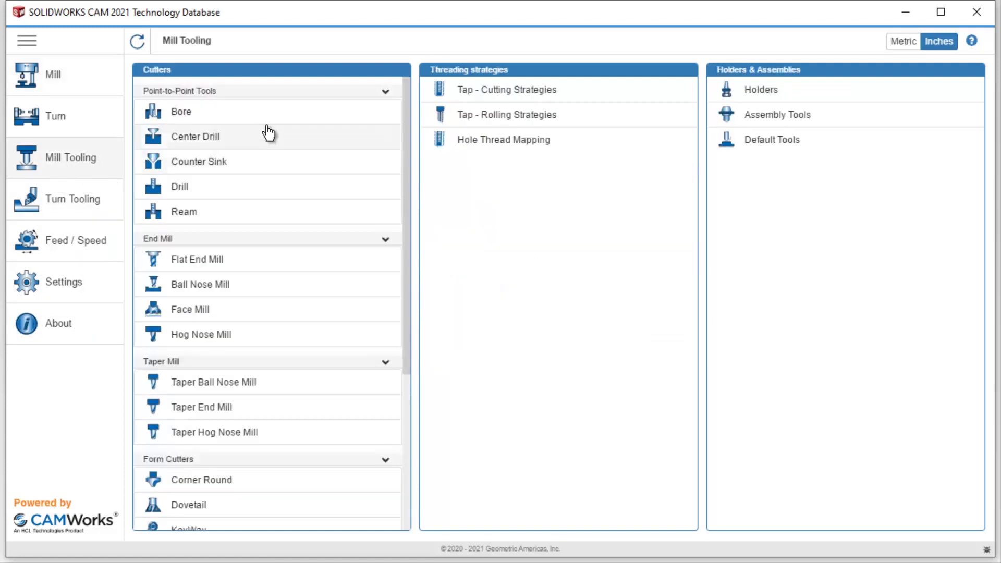
click(208, 263)
scroll(320, 344, down, 12)
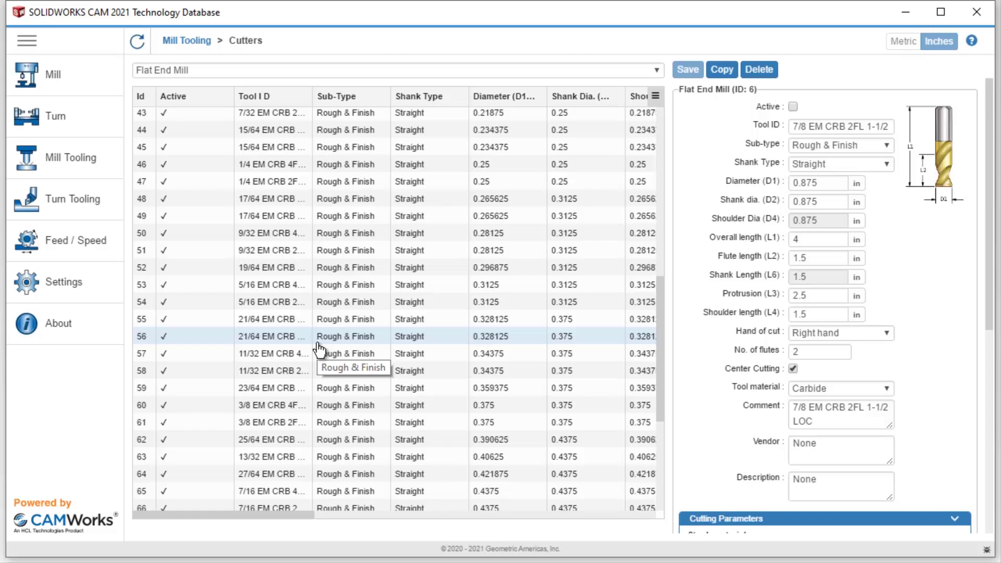
scroll(318, 350, down, 3)
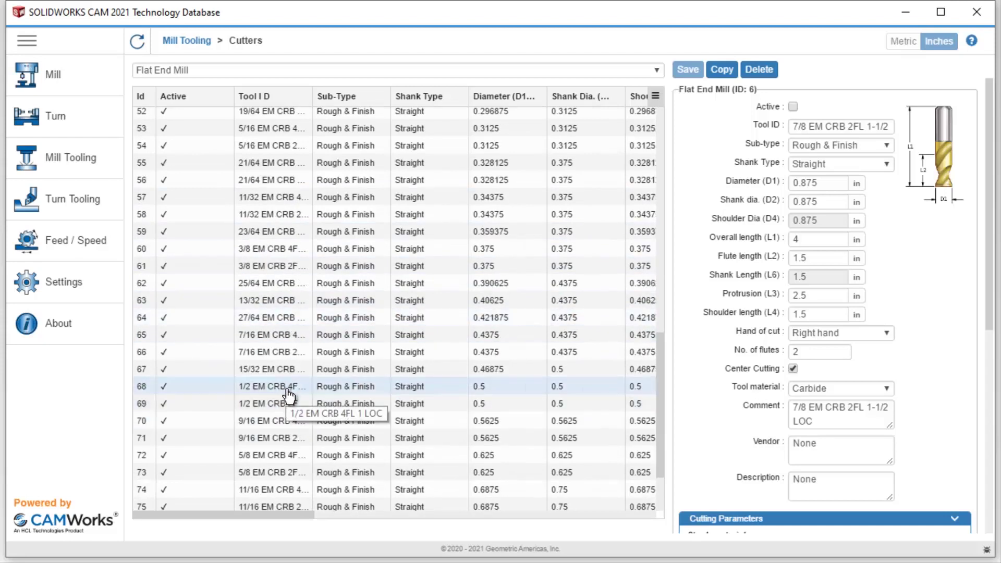
Copy the 1/2 EM CRB 4FL 1 LOC end mill and change its Tool ID to 3FL.
click(270, 392)
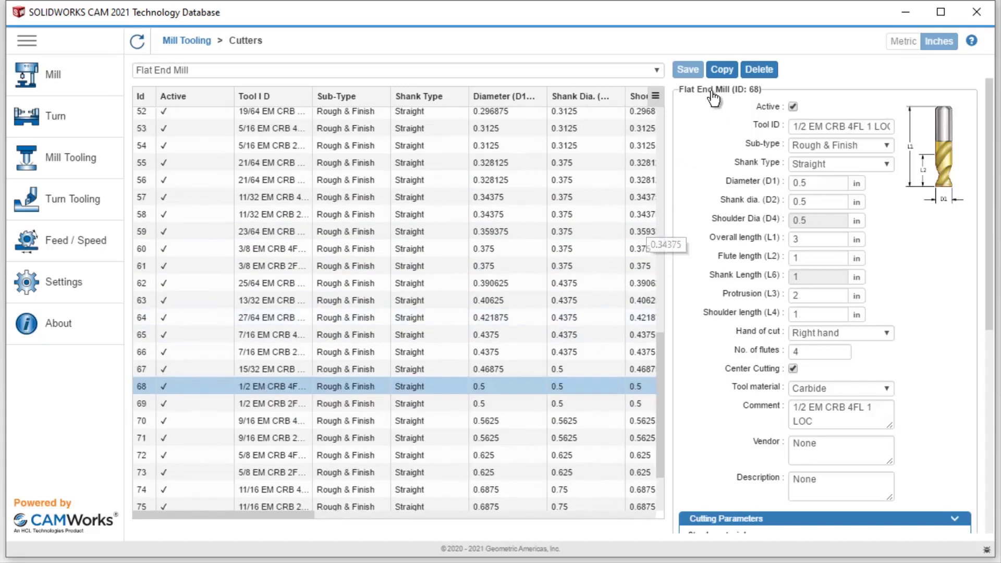
click(721, 70)
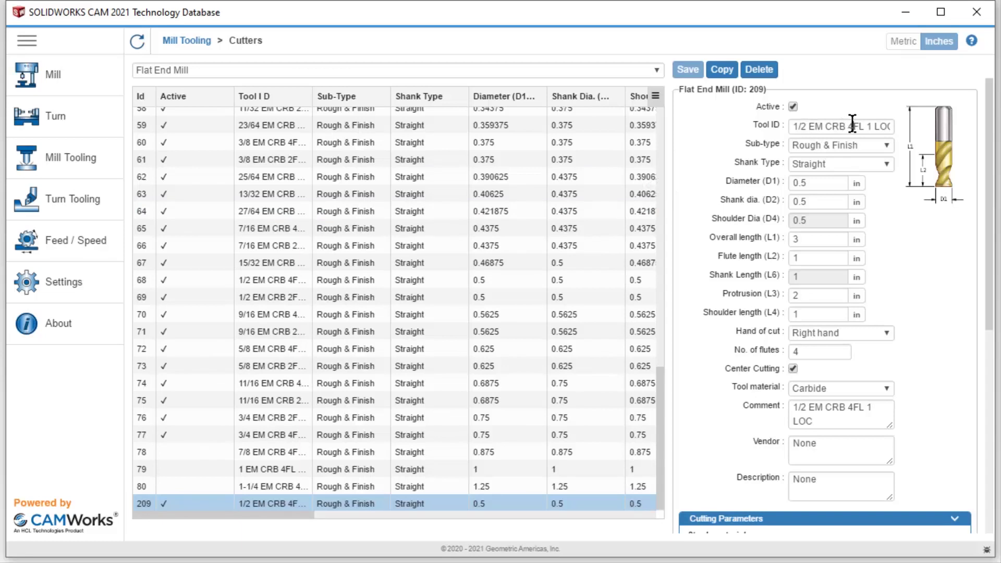
drag(847, 125, 853, 126)
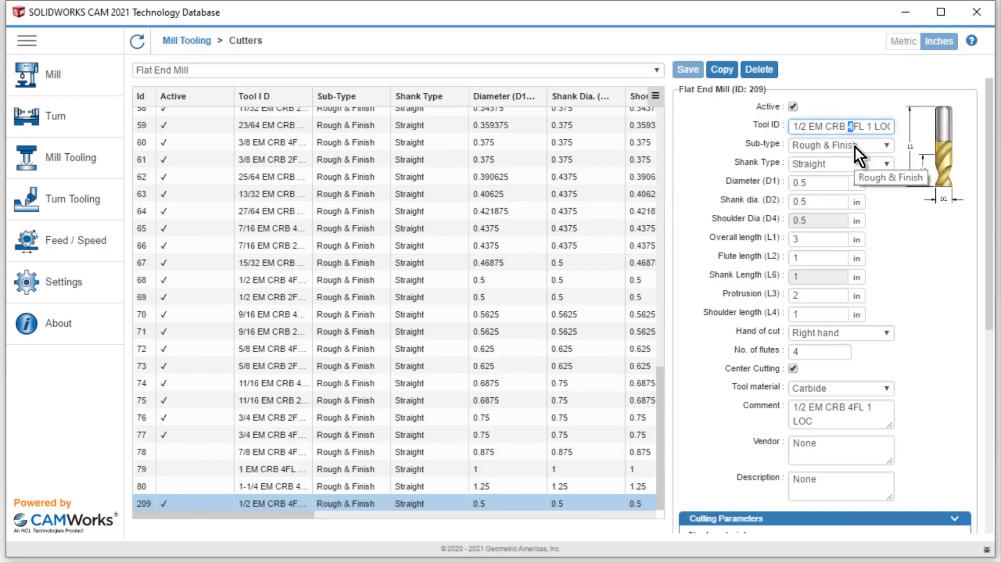
text(3)
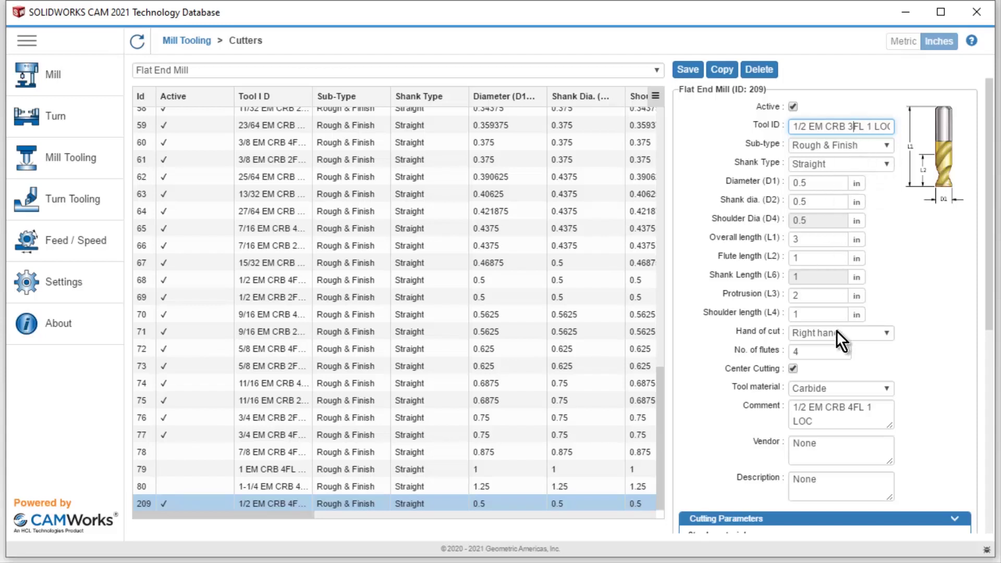
Set the copy to 3 flutes, keeping right-hand cut and Carbide material.
click(807, 350)
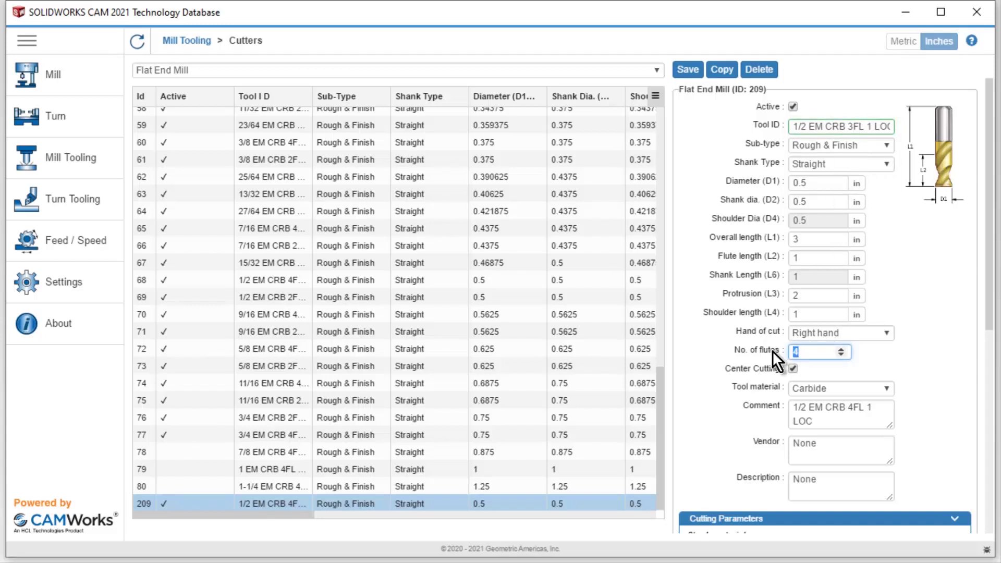
text(3)
click(846, 334)
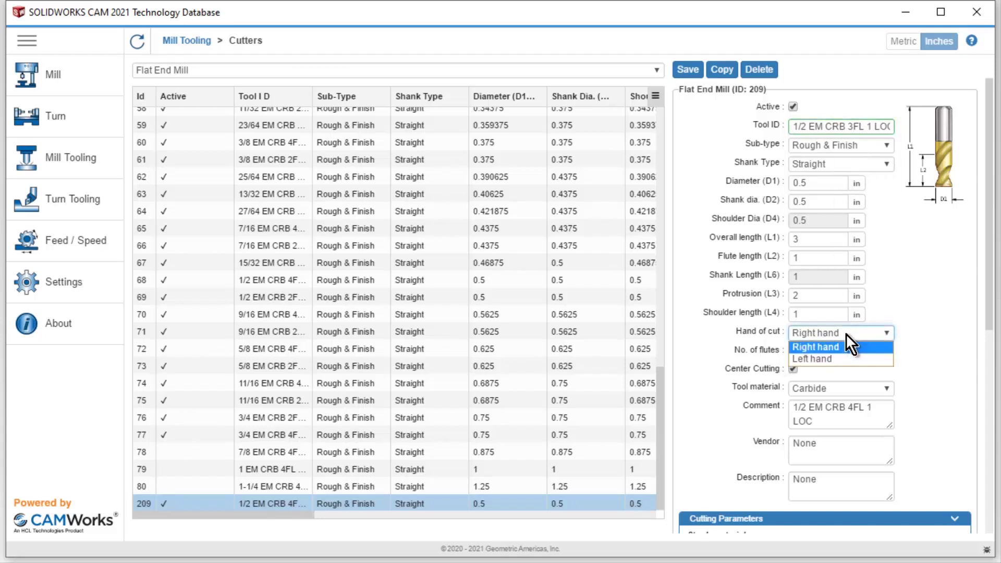
click(845, 334)
drag(989, 266, 991, 334)
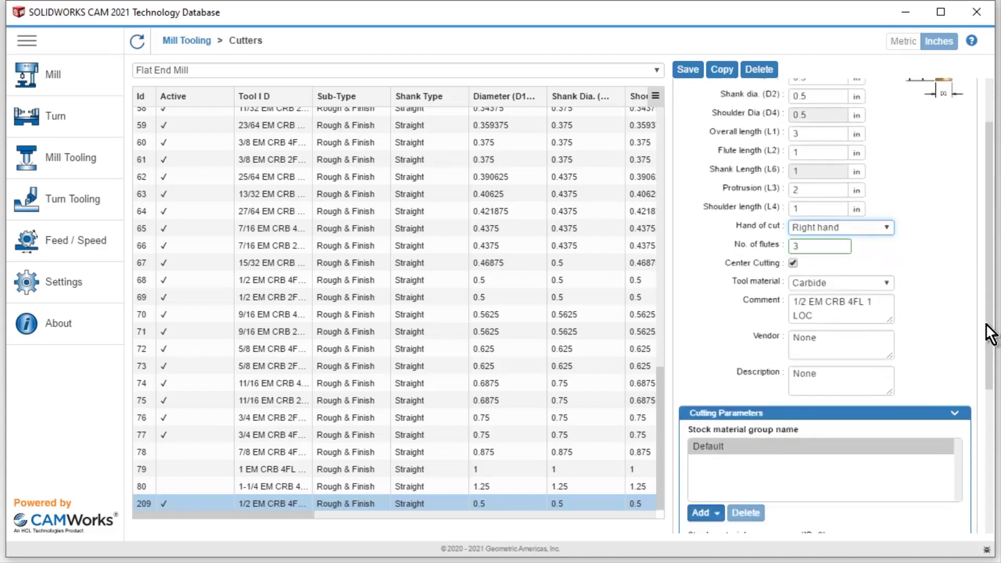
scroll(824, 262, down, 2)
click(840, 211)
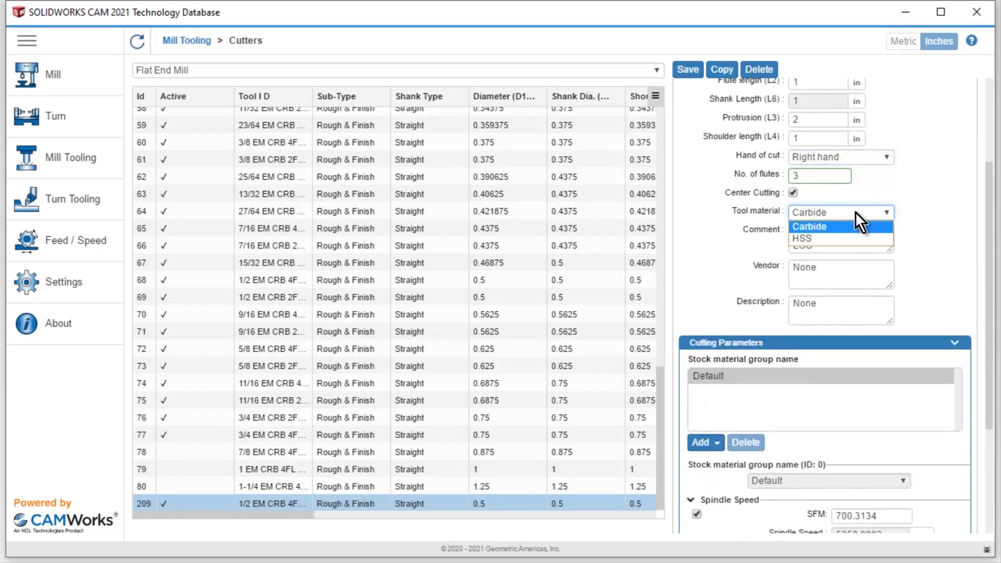
click(915, 199)
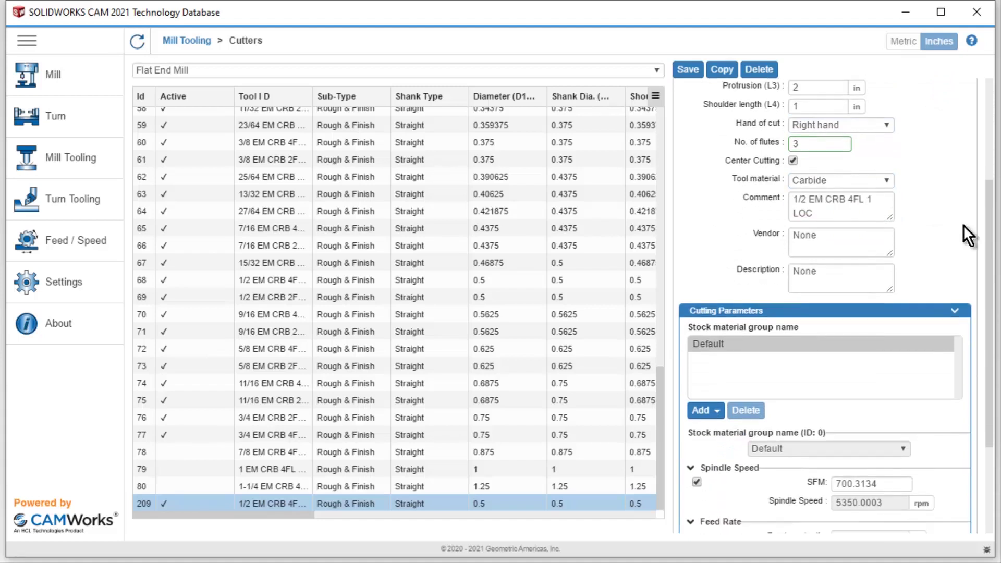
scroll(990, 218, down, 1)
Change the comment to 3FL, enter Vendor as the vendor and 123456 as the description.
click(852, 197)
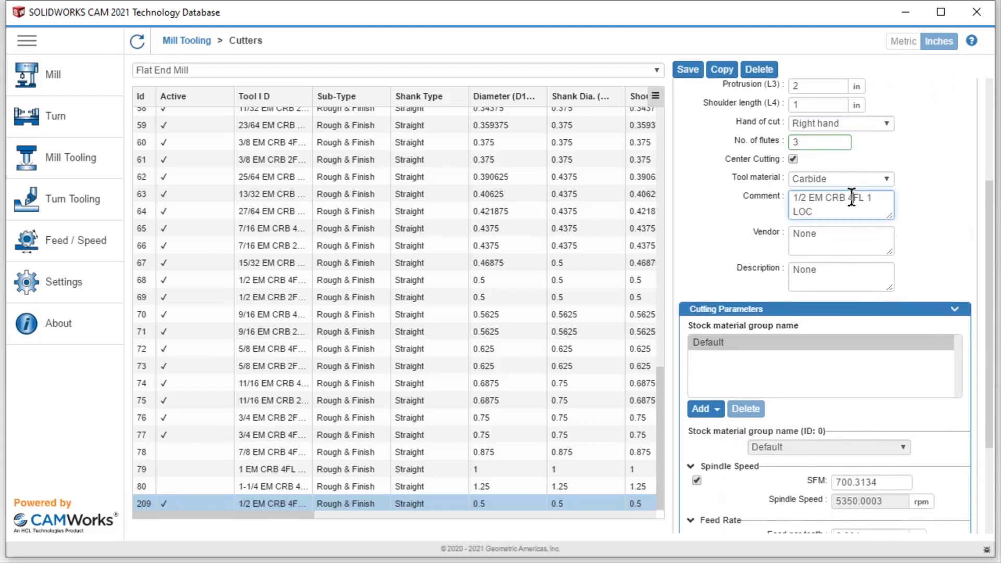
key(shift+Left)
text(3)
key(Tab)
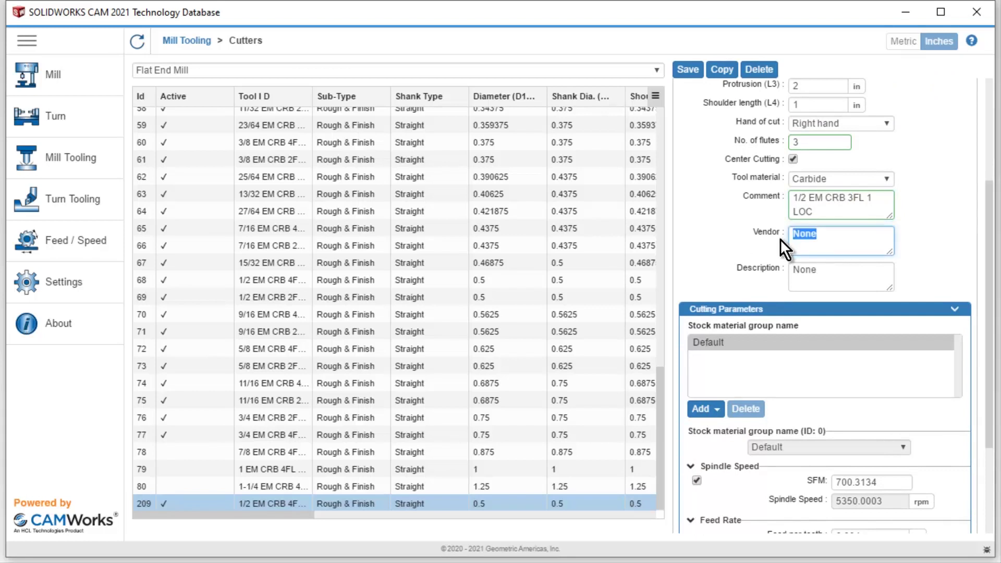
text(Vendor)
key(Tab)
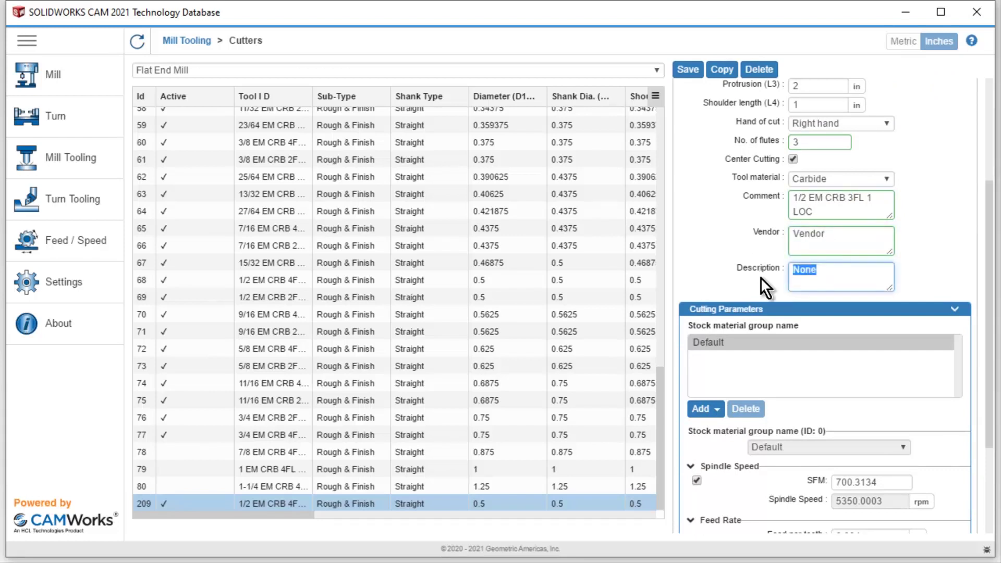
text(123456)
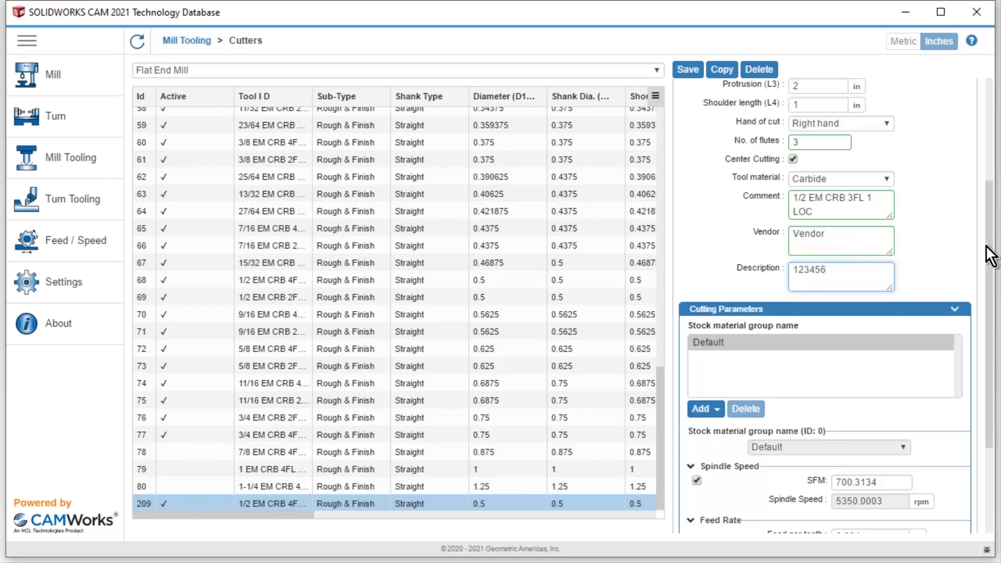
scroll(979, 278, down, 2)
In Cutting Parameters, enter 1000 SFM surface speed and choose Through Tool coolant.
scroll(982, 288, down, 3)
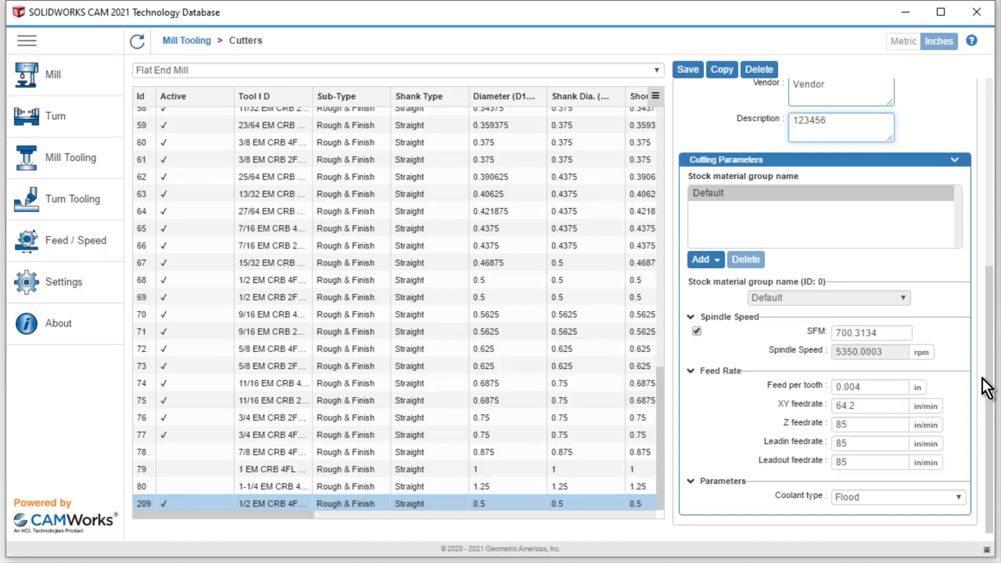
click(881, 332)
text(1000)
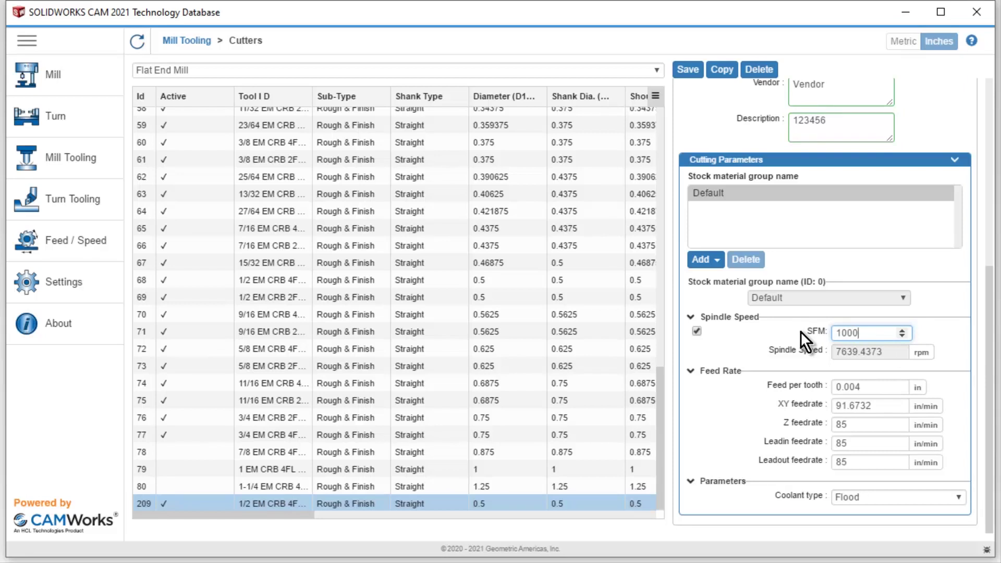
click(916, 502)
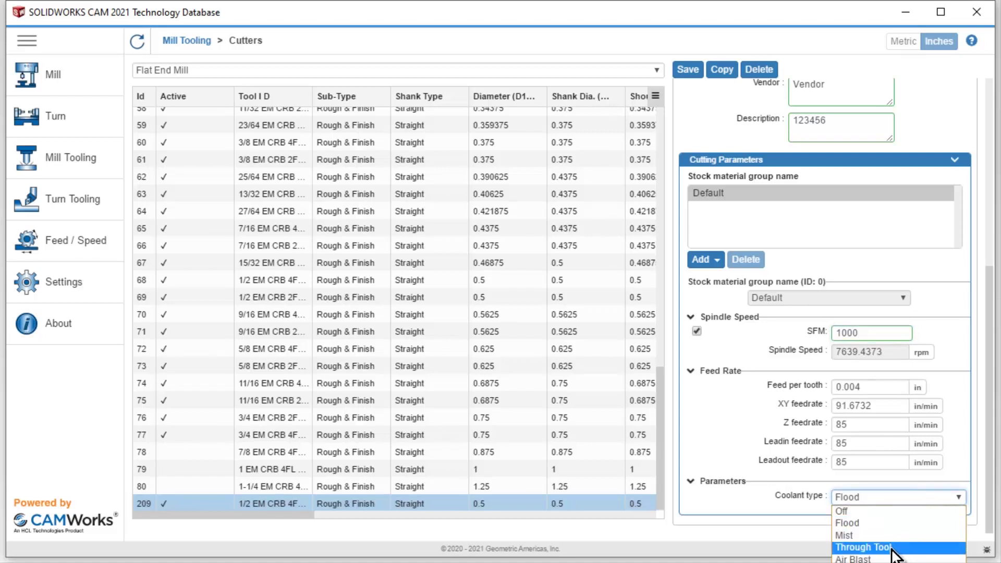
click(901, 547)
click(898, 498)
click(885, 547)
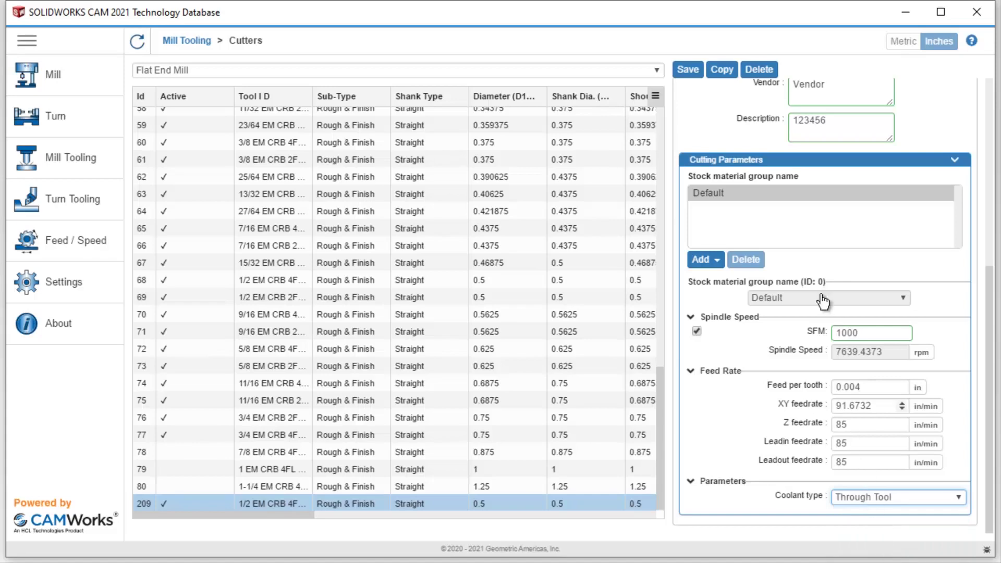
Save cutter 209 and scroll the table sideways to check its Vendor and Description columns.
click(686, 69)
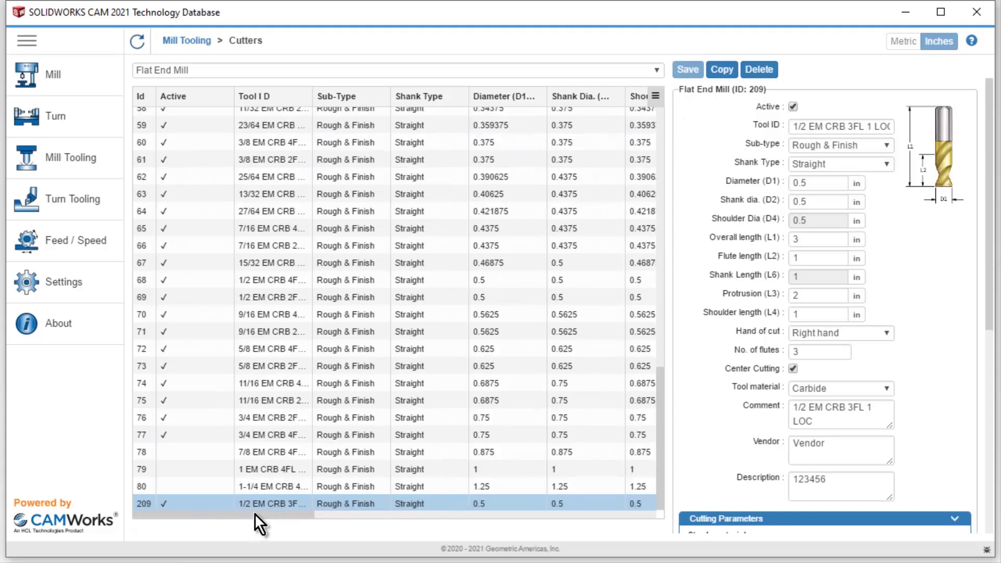
drag(254, 514, 607, 532)
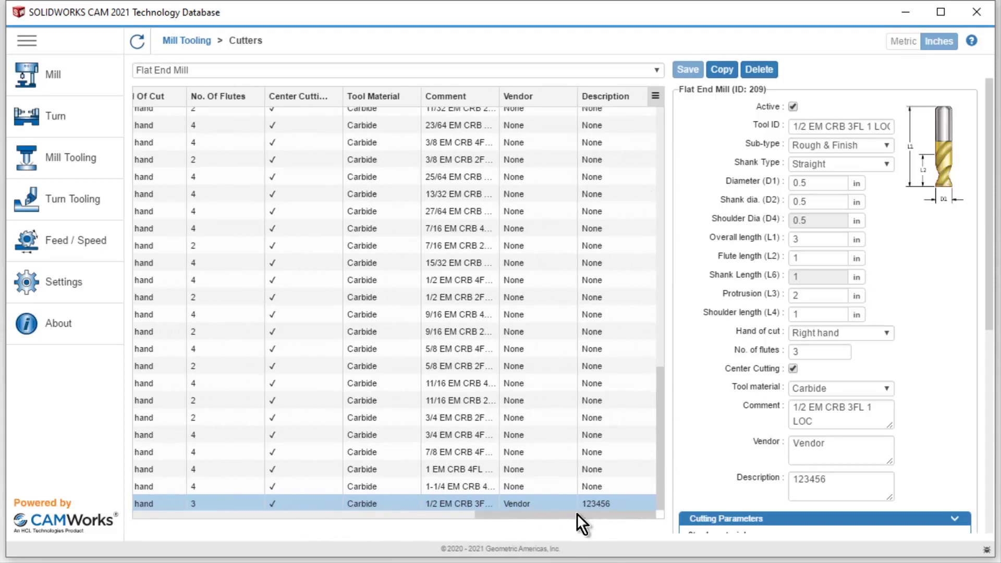
drag(571, 517, 215, 525)
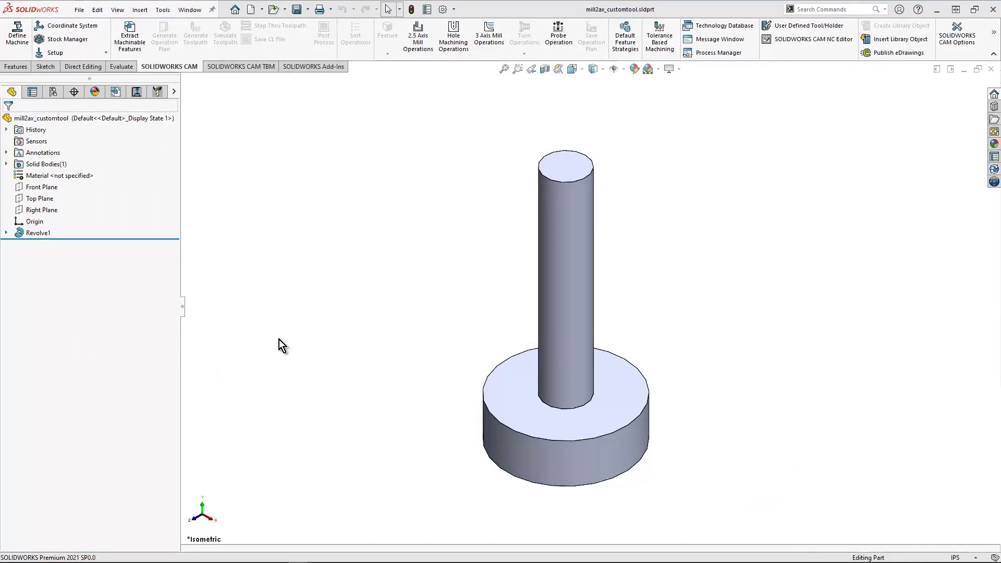
click(6, 232)
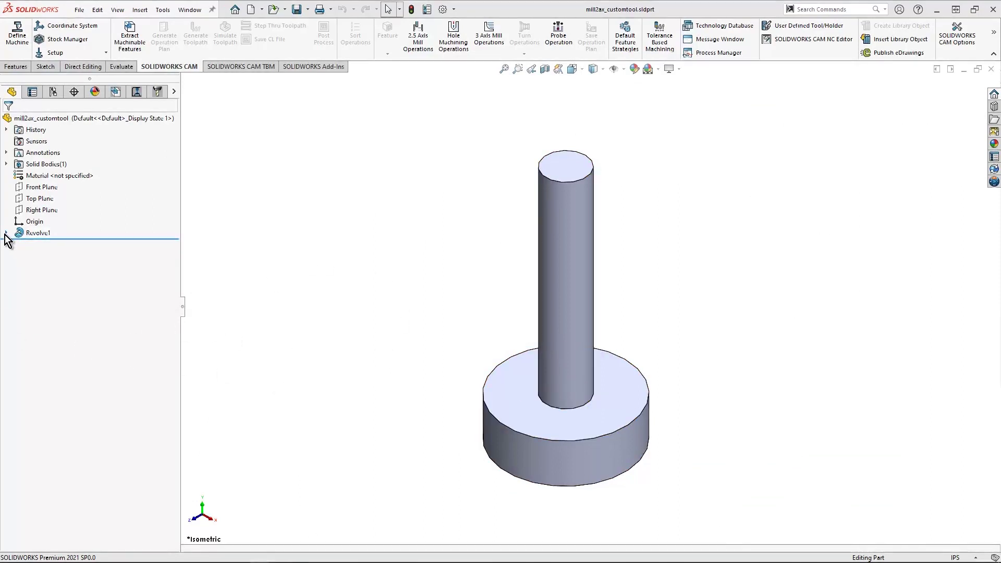
click(47, 245)
click(93, 214)
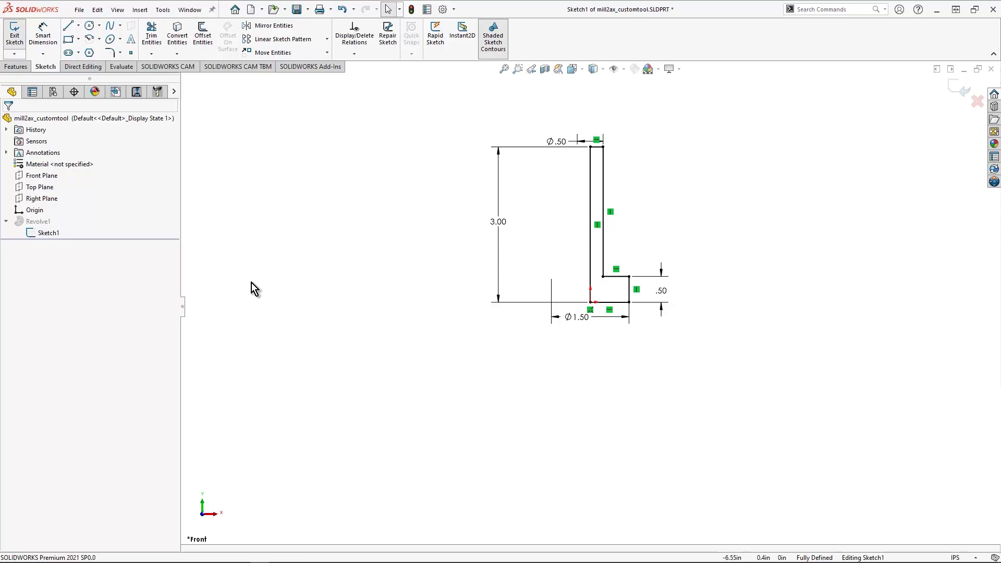
click(952, 90)
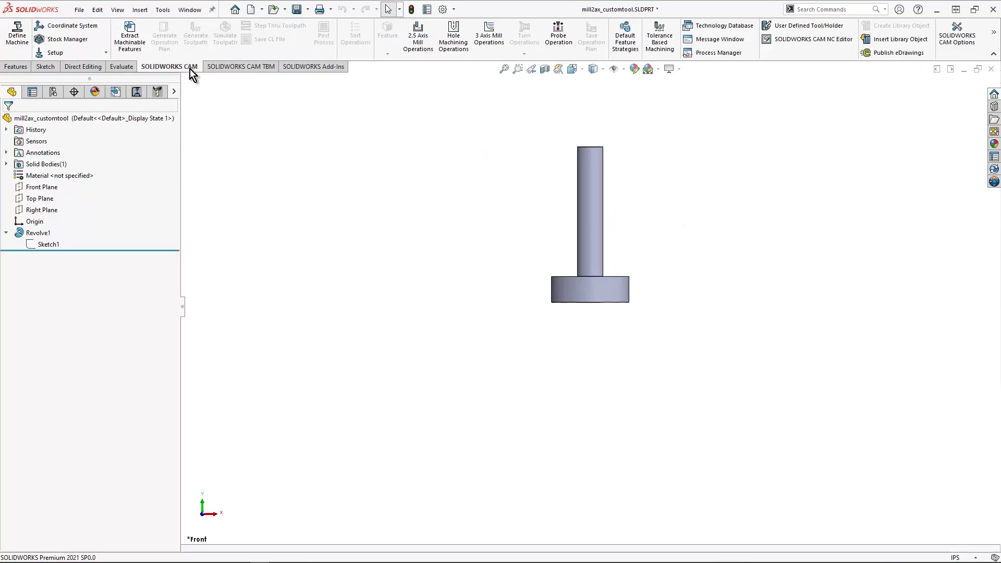
Start a user-defined tool from the part and browse to C:\ProgramData.
click(811, 24)
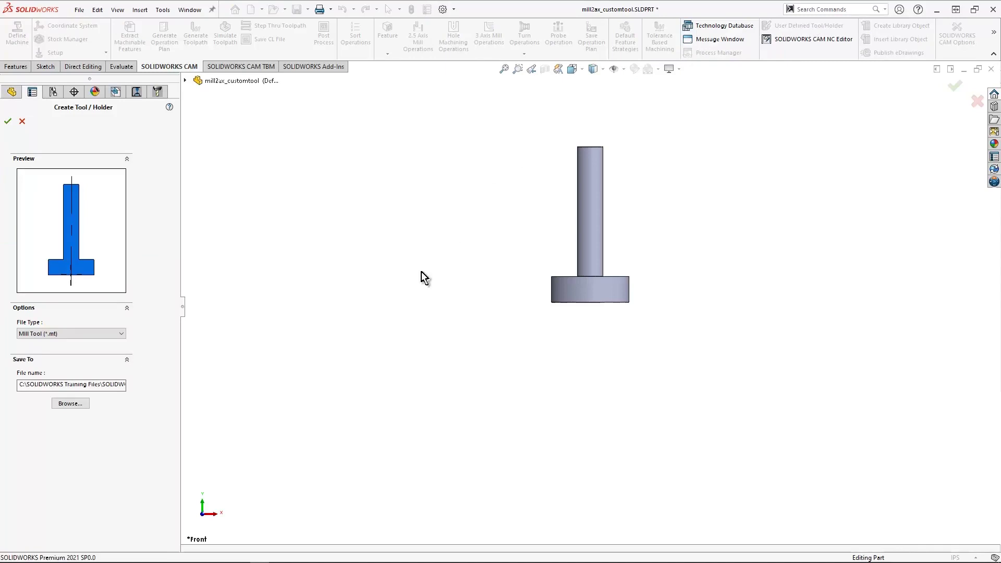
click(70, 404)
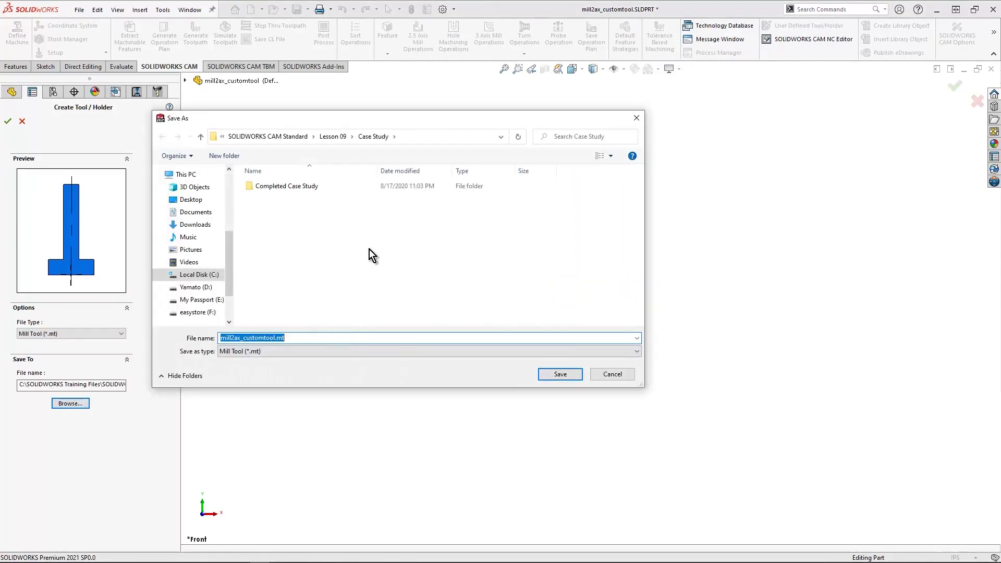
click(195, 288)
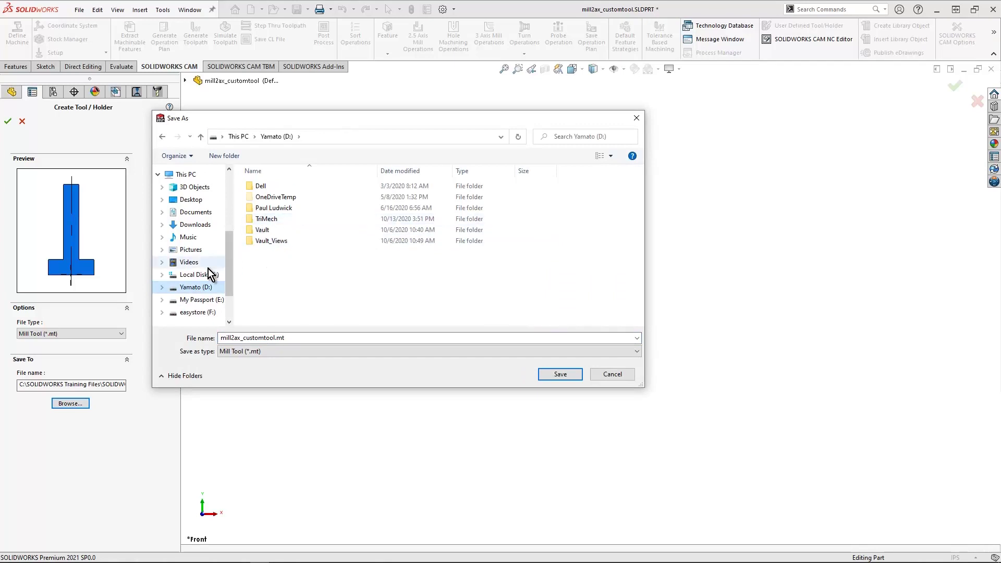
click(196, 274)
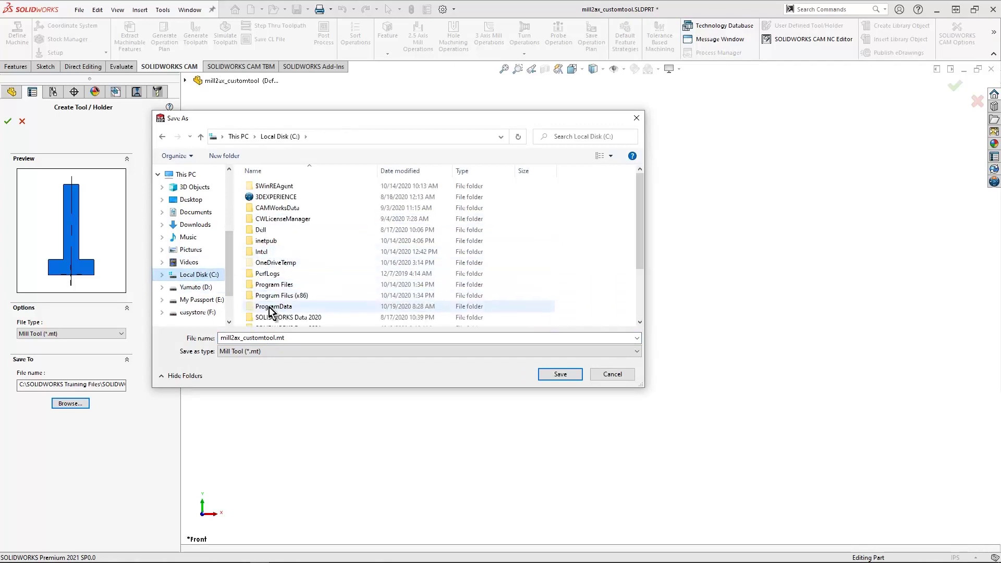
double_click(272, 308)
scroll(348, 256, down, 10)
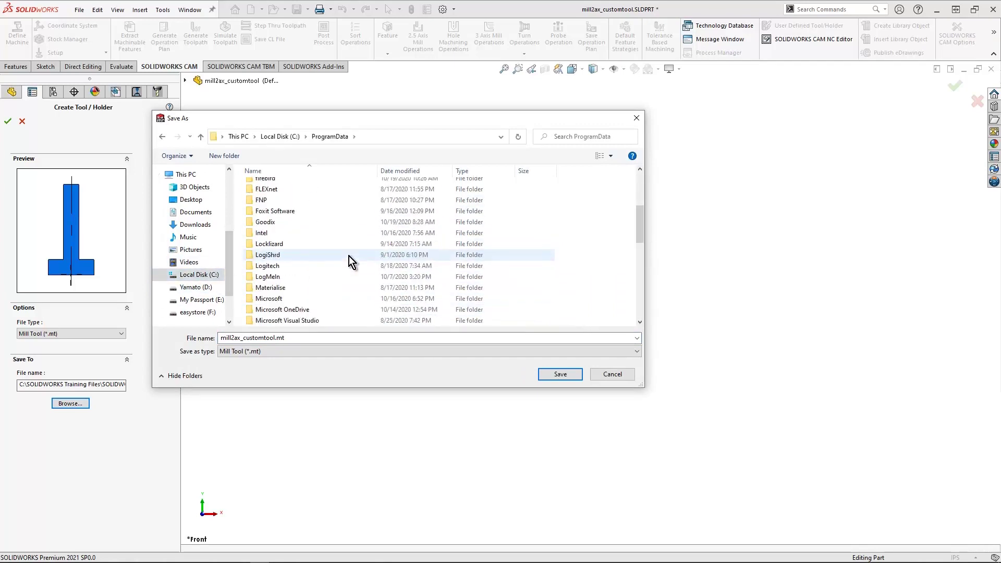
scroll(339, 270, down, 2)
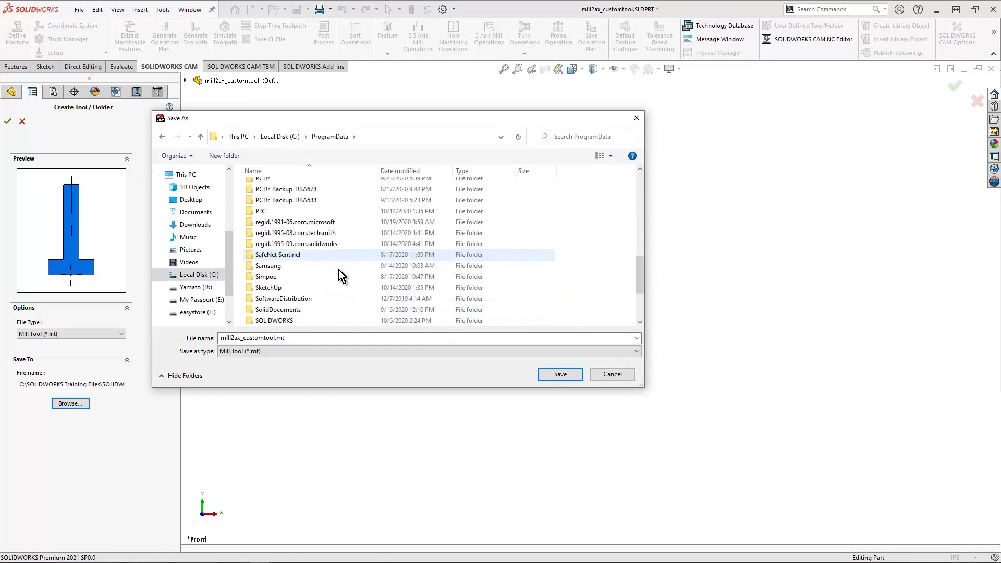
Save mill2ax_customtool.mt into SOLIDWORKS\SOLIDWORKS CAM 2021\Tooling\MTools and finish the tool.
click(277, 288)
double_click(276, 289)
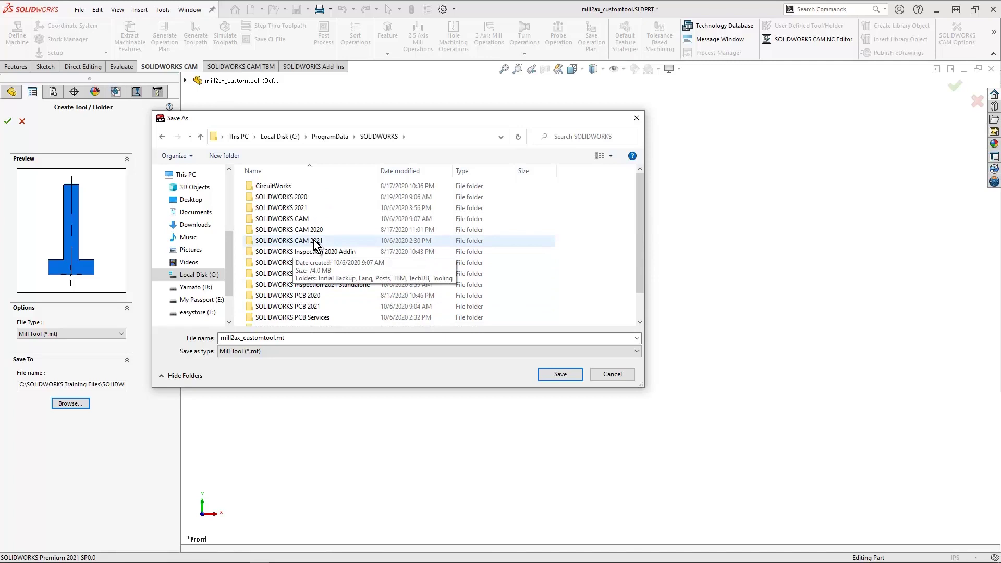
double_click(314, 241)
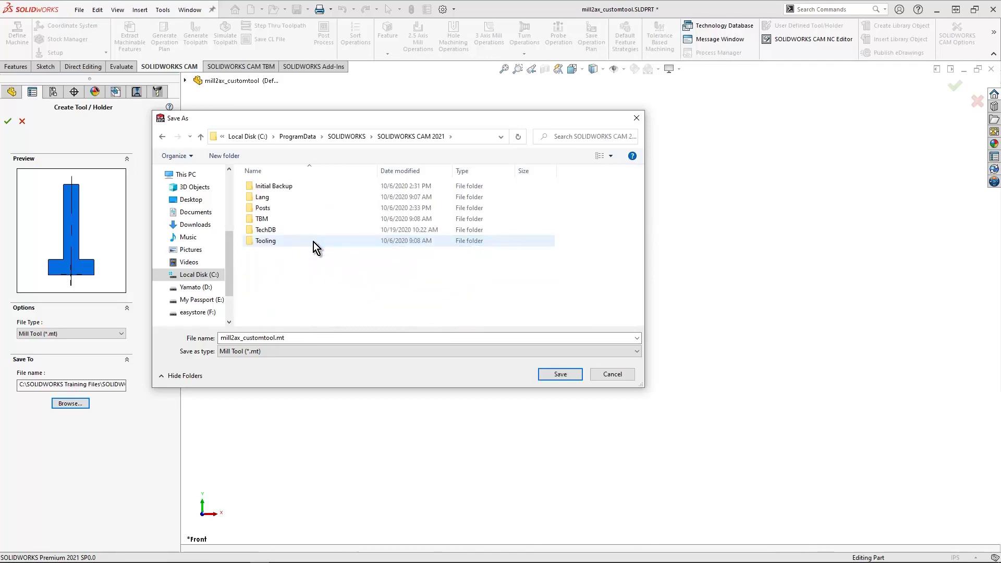
click(267, 238)
double_click(264, 240)
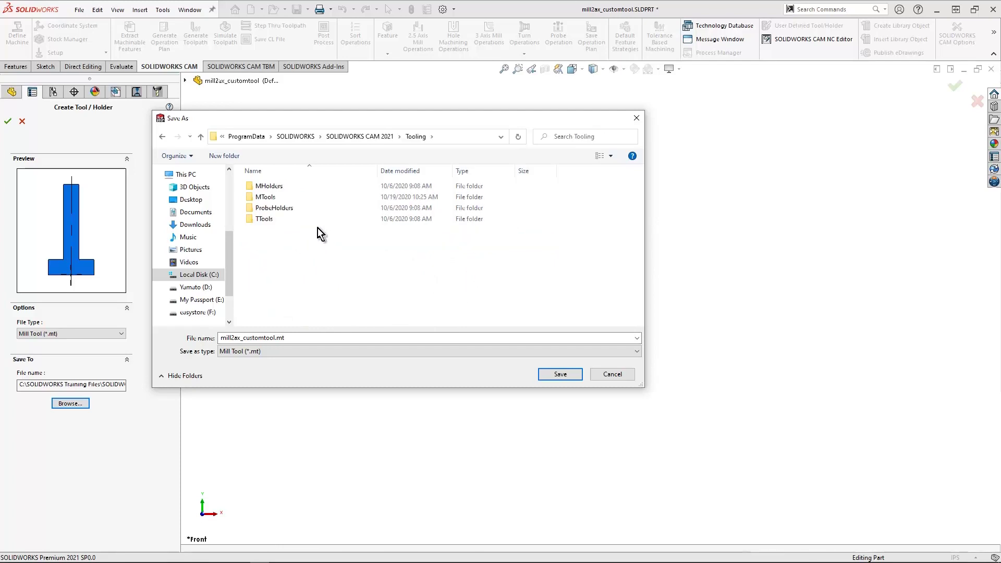
double_click(270, 196)
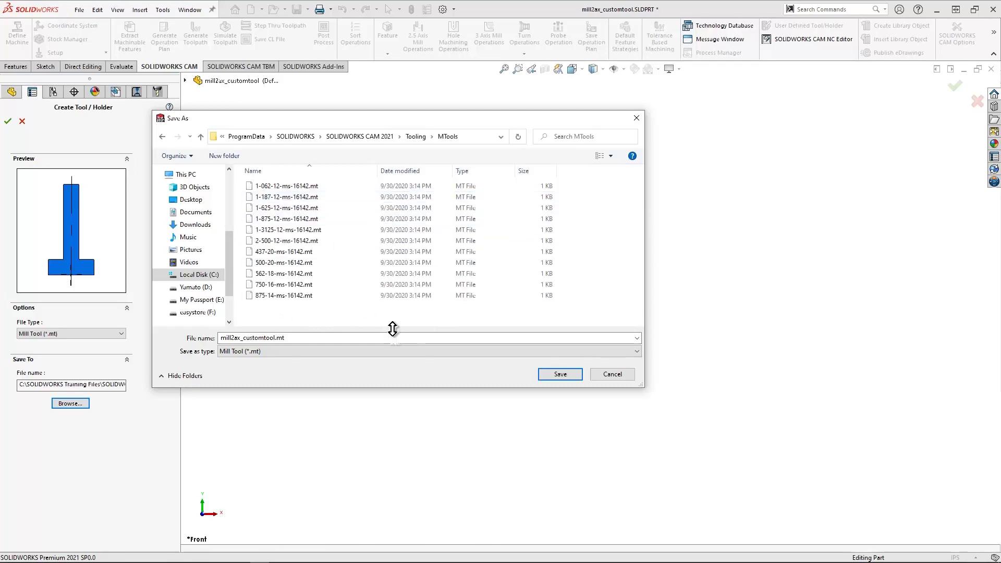
click(552, 374)
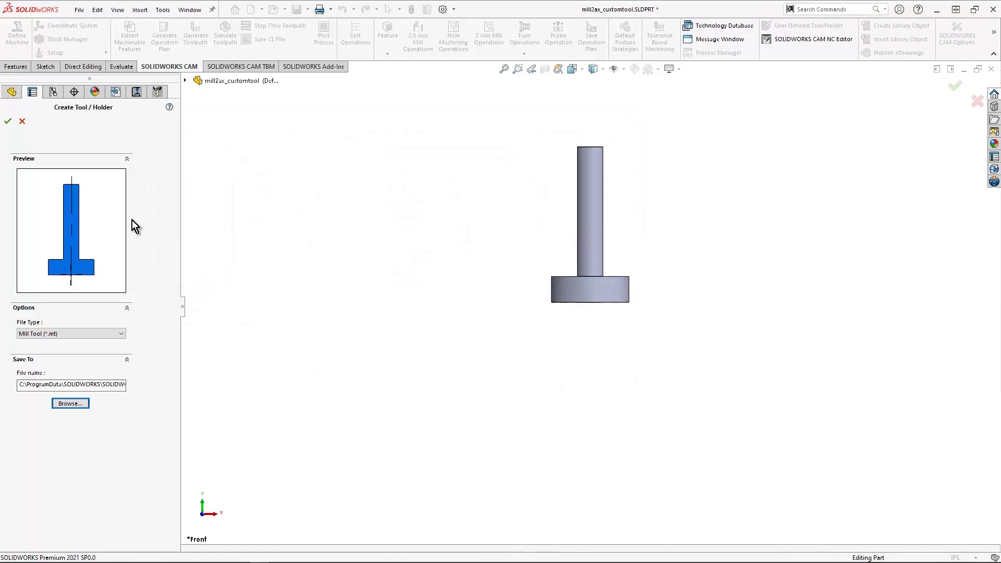
click(8, 121)
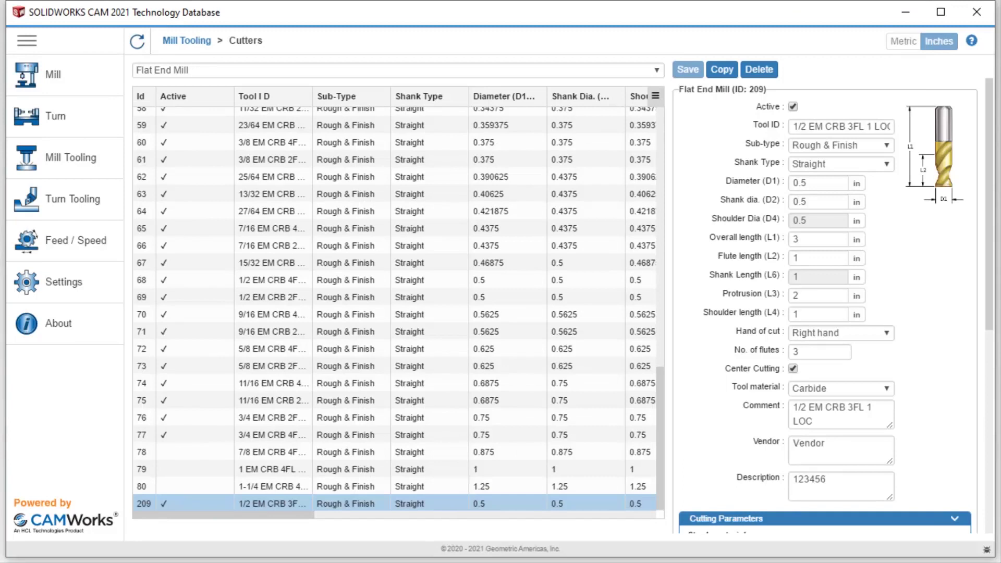
Open the User Defined Tools cutter list from the Mill Tooling section.
click(85, 165)
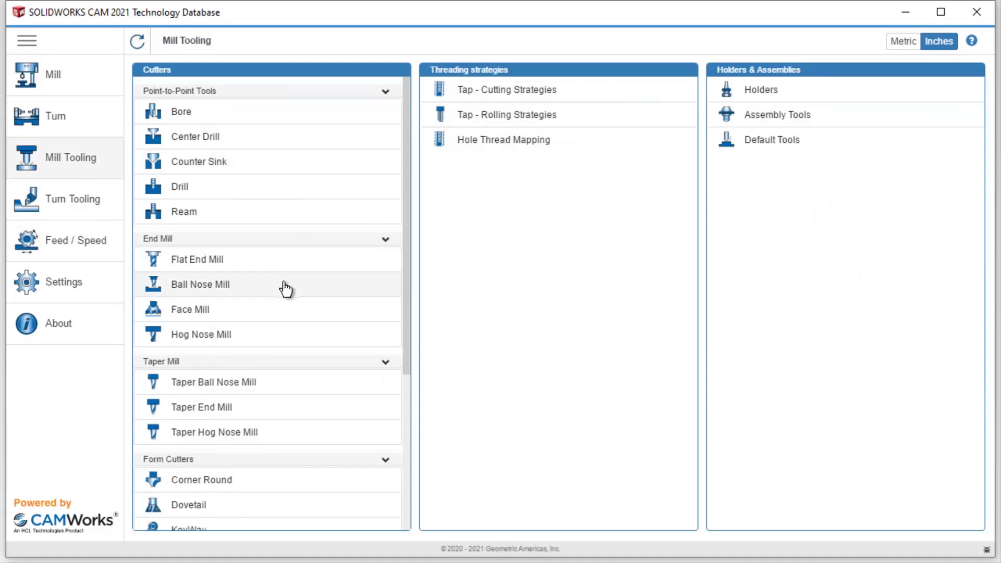
scroll(285, 288, down, 5)
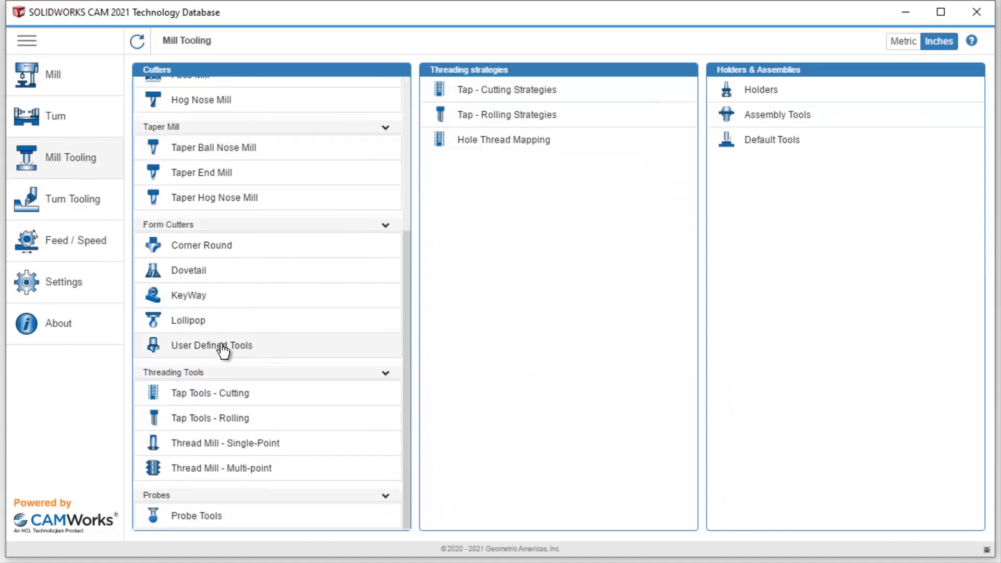
click(223, 346)
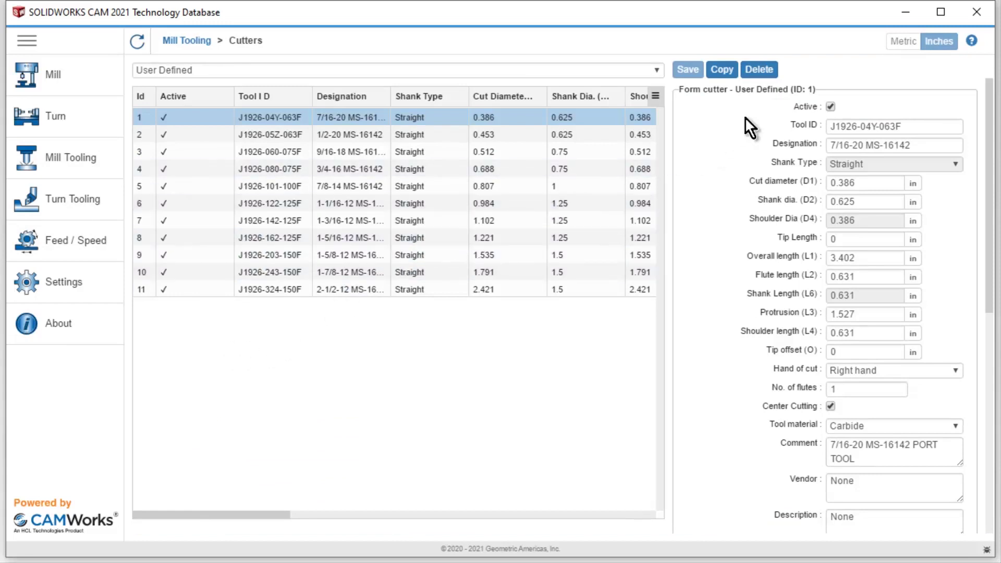
Copy cutter J1926-04Y-063F as entry 12 and link its tool path to mill2ax_customtool.mt.
click(722, 70)
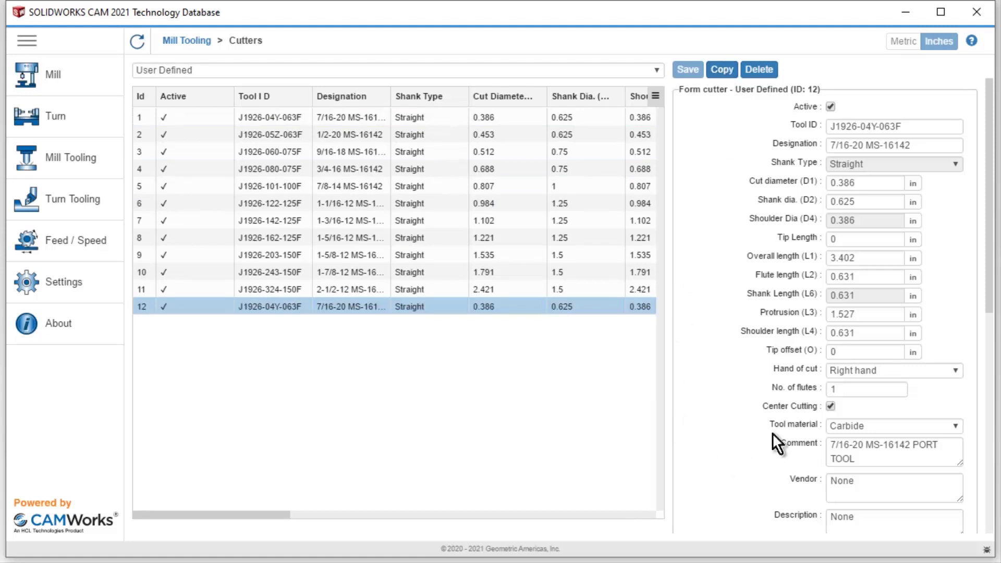
scroll(751, 234, down, 5)
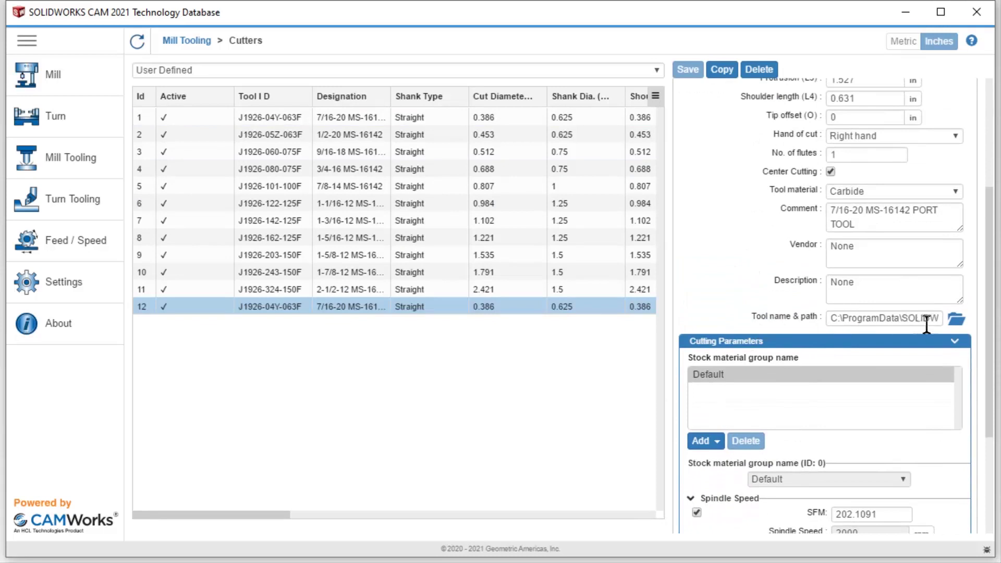
click(955, 322)
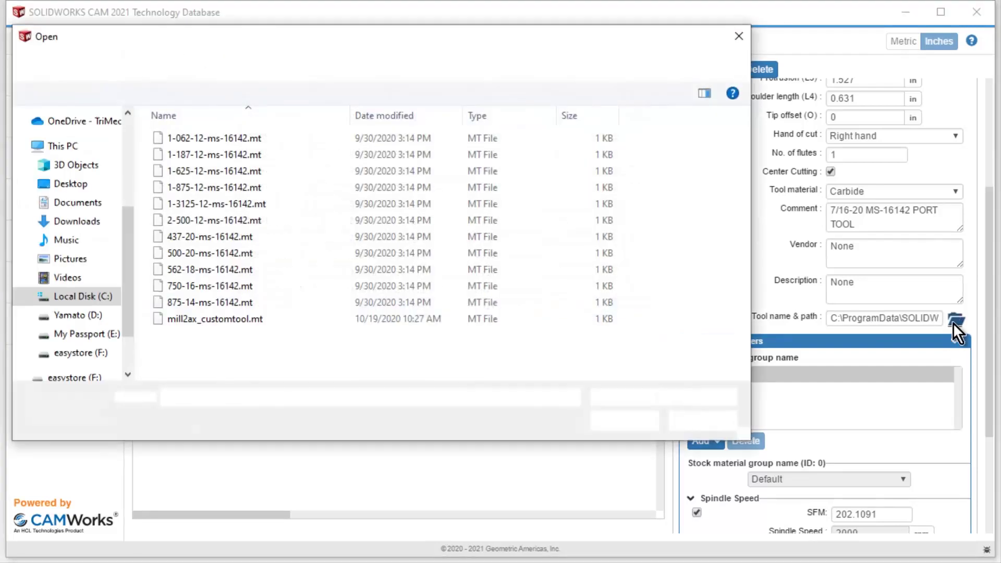
click(200, 318)
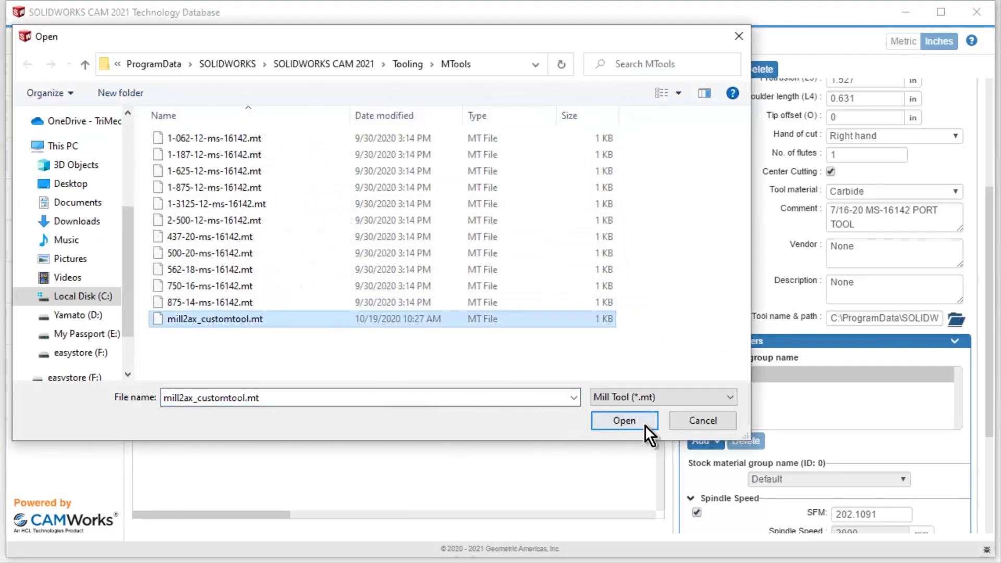
click(624, 417)
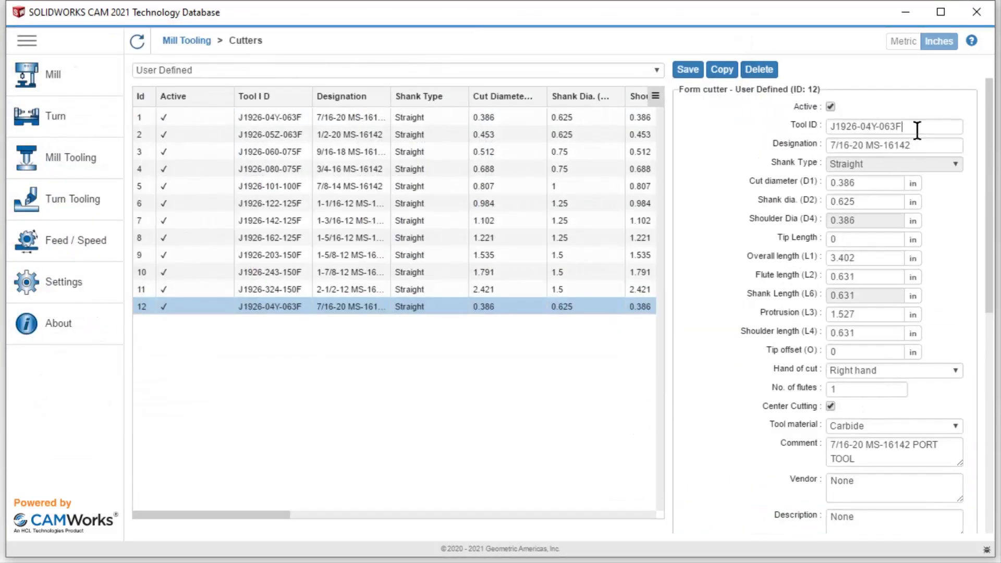
Enter Custom Tool as both the Tool ID and the Designation.
drag(917, 131, 832, 131)
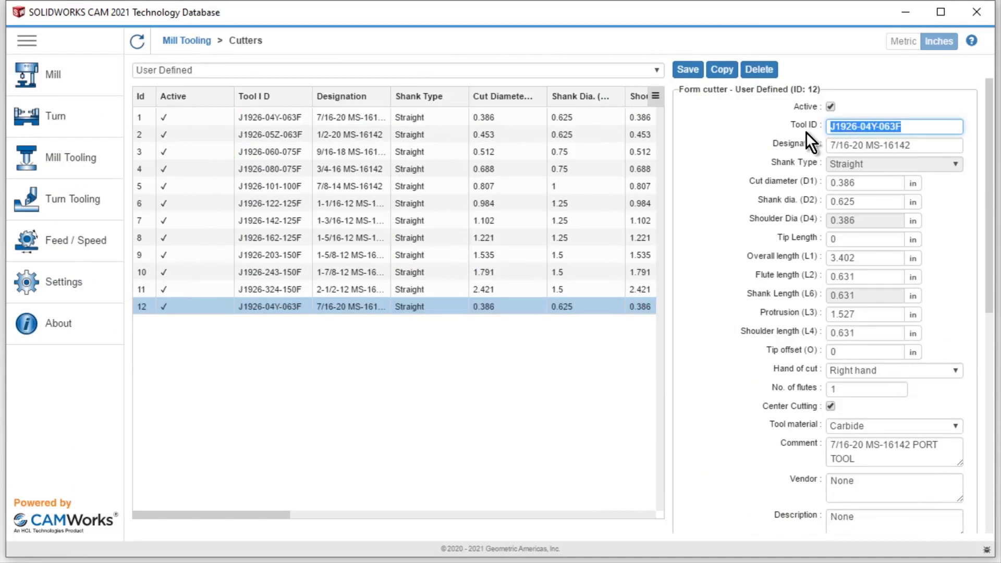
text(Custom )
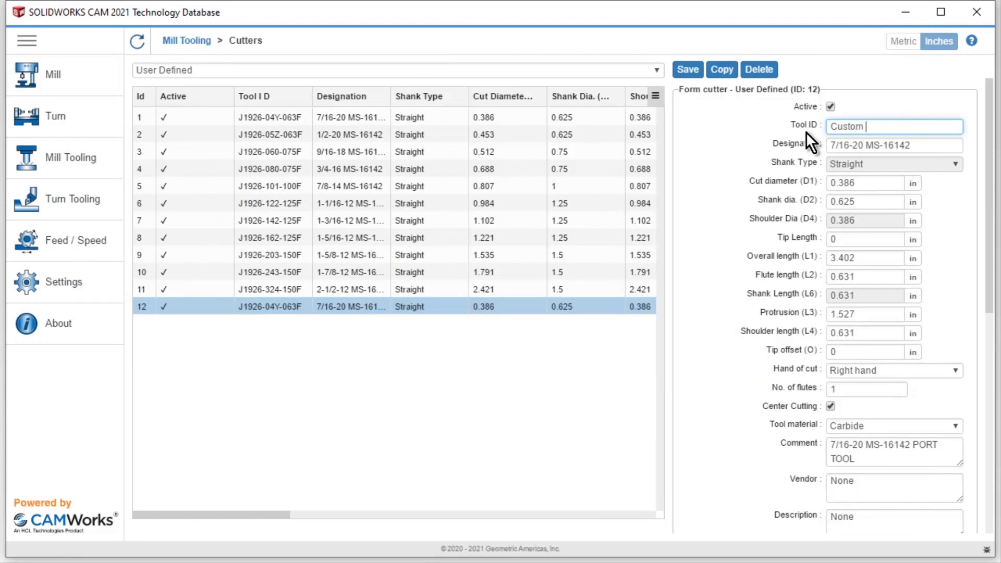
text(Tool)
key(Tab)
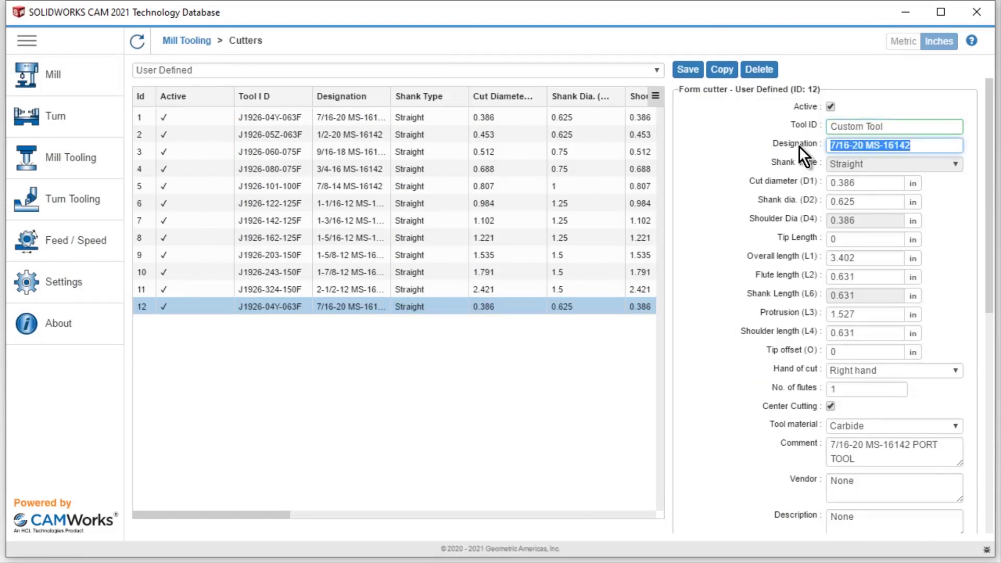
text(Cu)
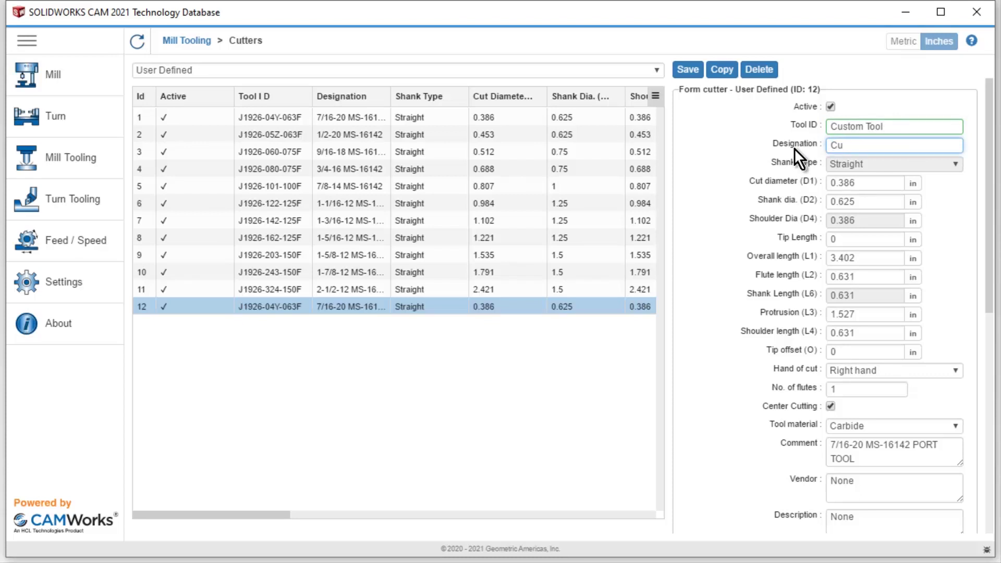
text(stom Tool)
Paste Custom Tool into the Comment, Vendor and Description fields.
triple_click(899, 126)
key(ctrl+c)
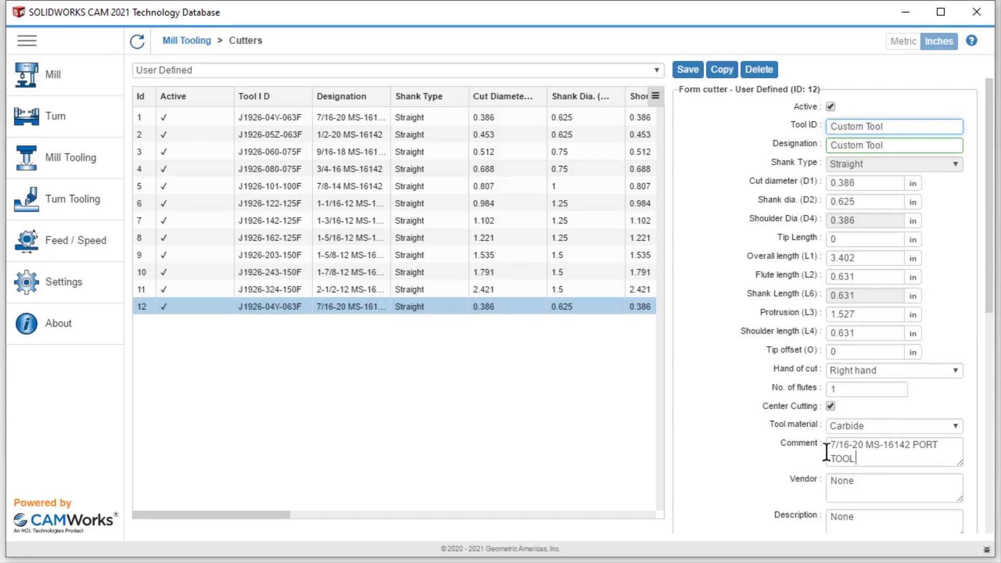
triple_click(873, 459)
key(ctrl+v)
triple_click(893, 482)
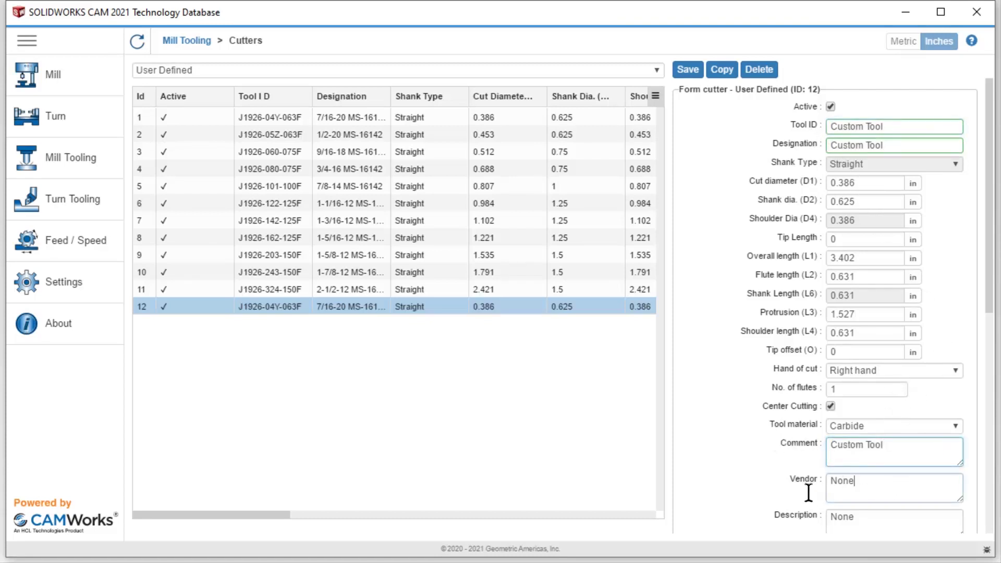
key(ctrl+v)
triple_click(873, 516)
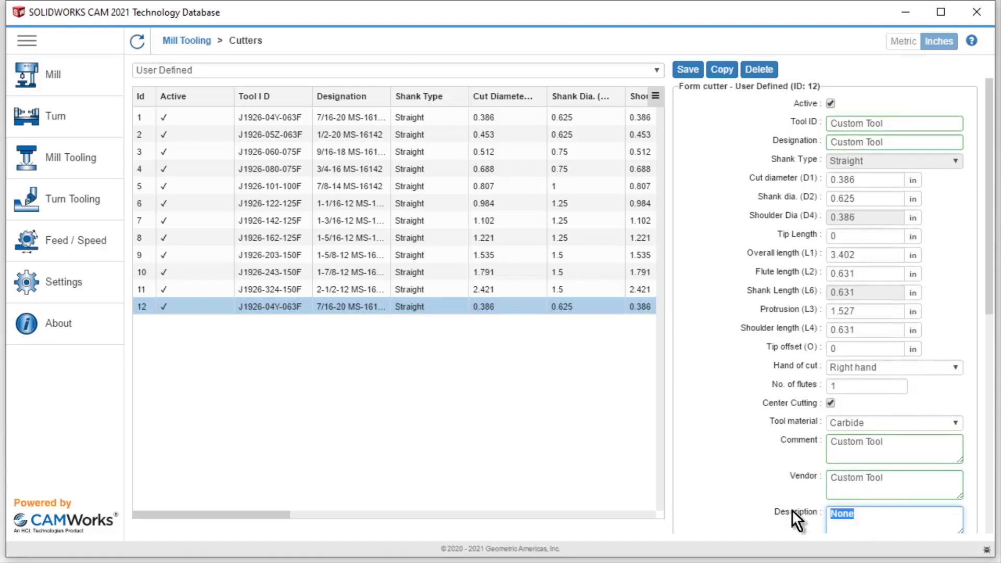
key(ctrl+v)
Save cutter 12 so it lists as Custom Tool with 0.386 cut diameter.
click(693, 73)
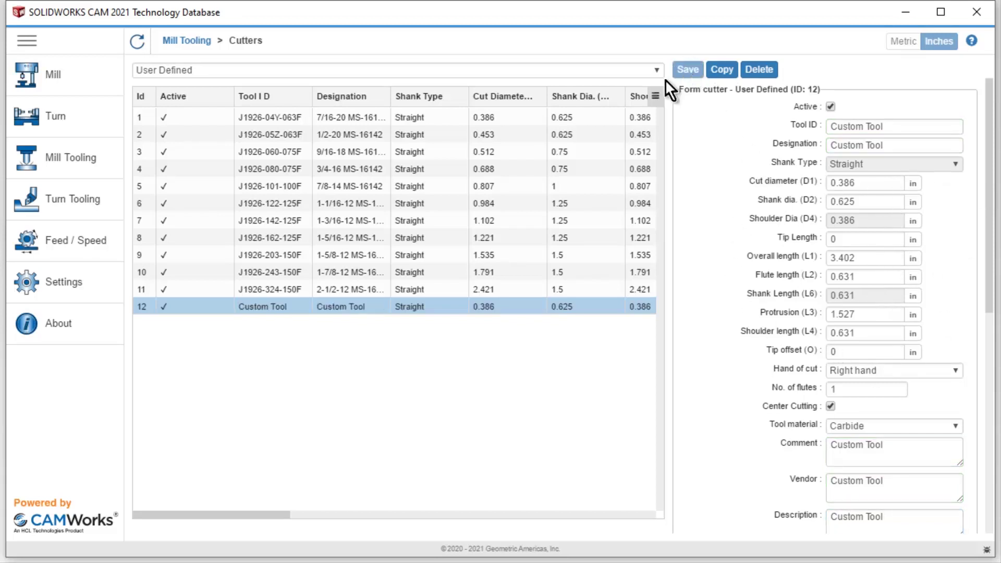